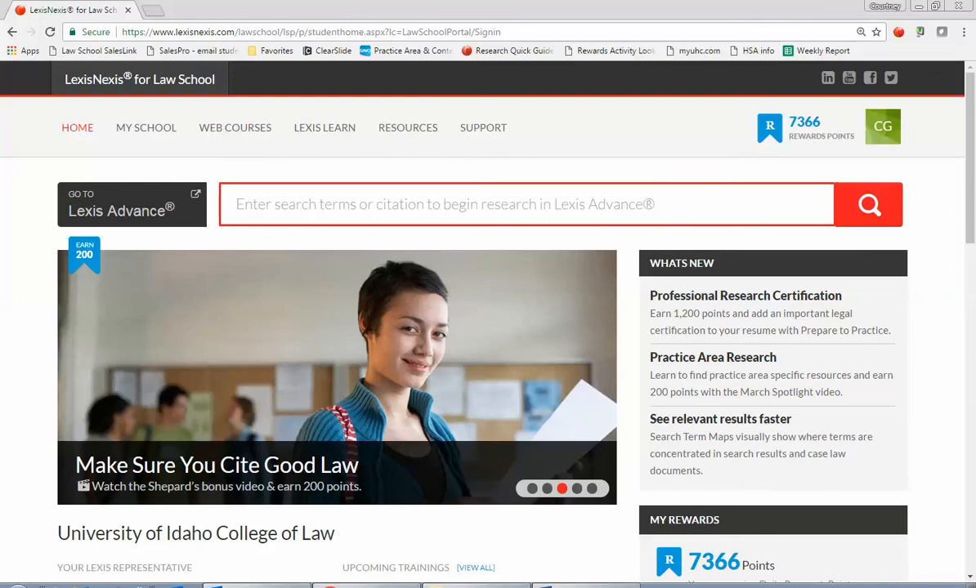
Open the Lexis for Microsoft Office for 1L Students article from the law school resources and follow its free download link
click(408, 130)
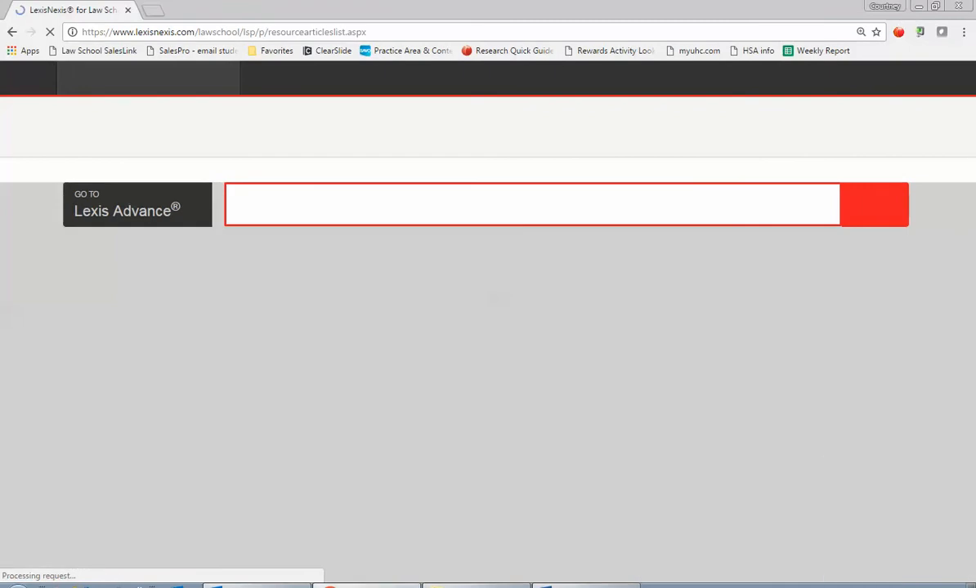
click(874, 586)
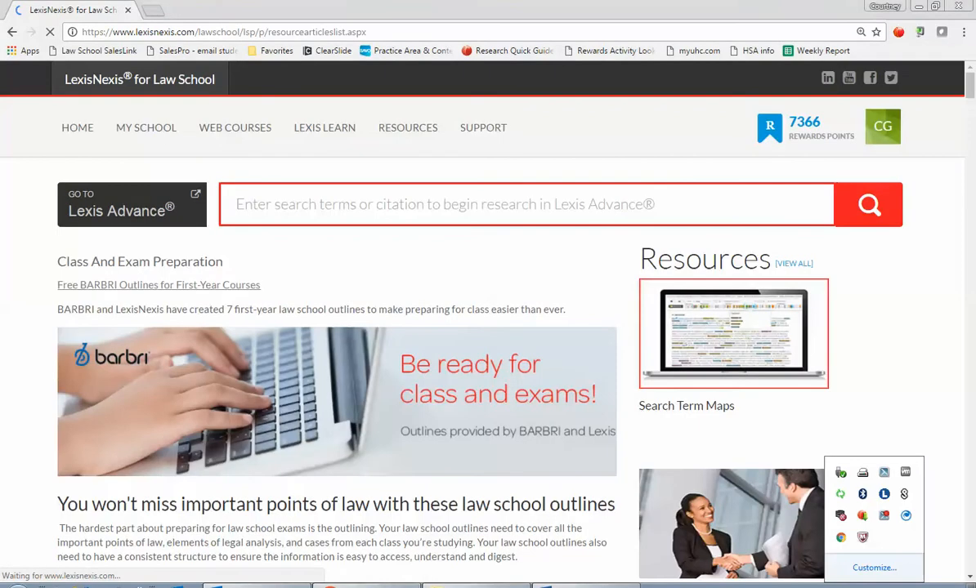
scroll(455, 311, down, 3)
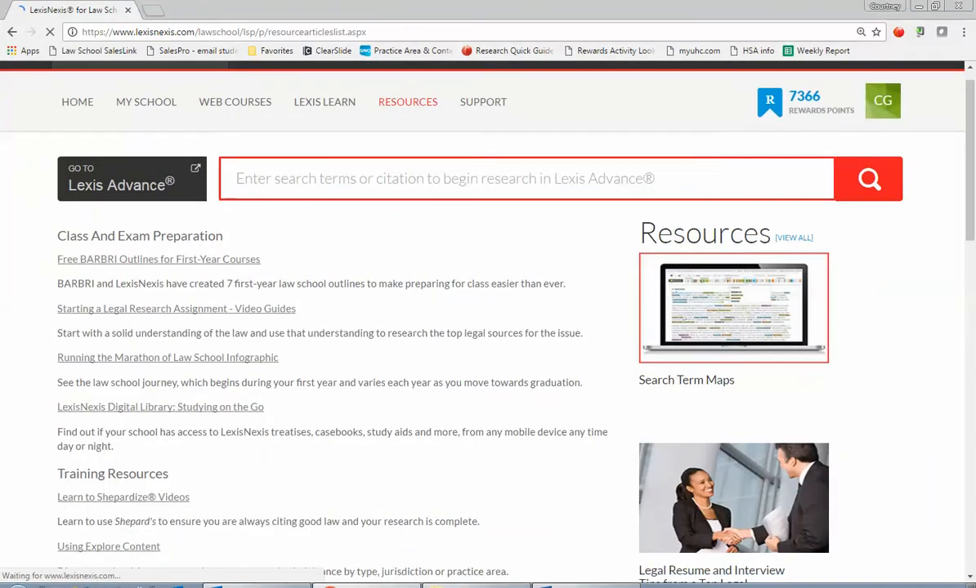
scroll(454, 310, down, 5)
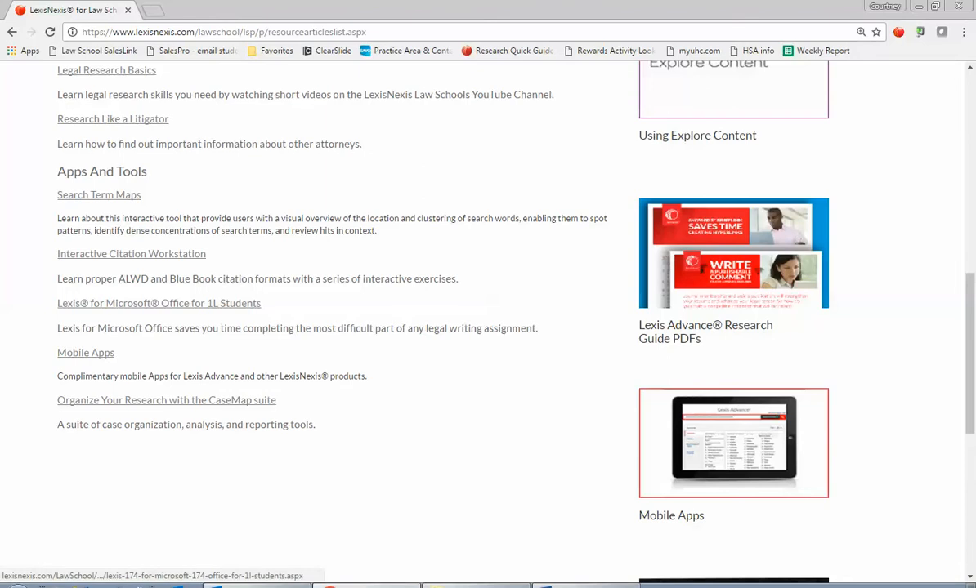
click(159, 303)
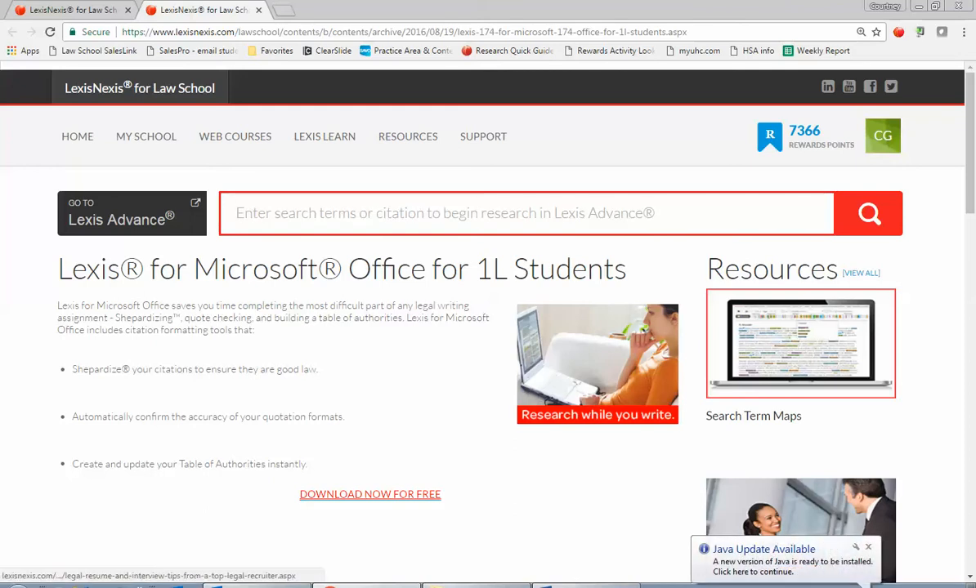
click(369, 495)
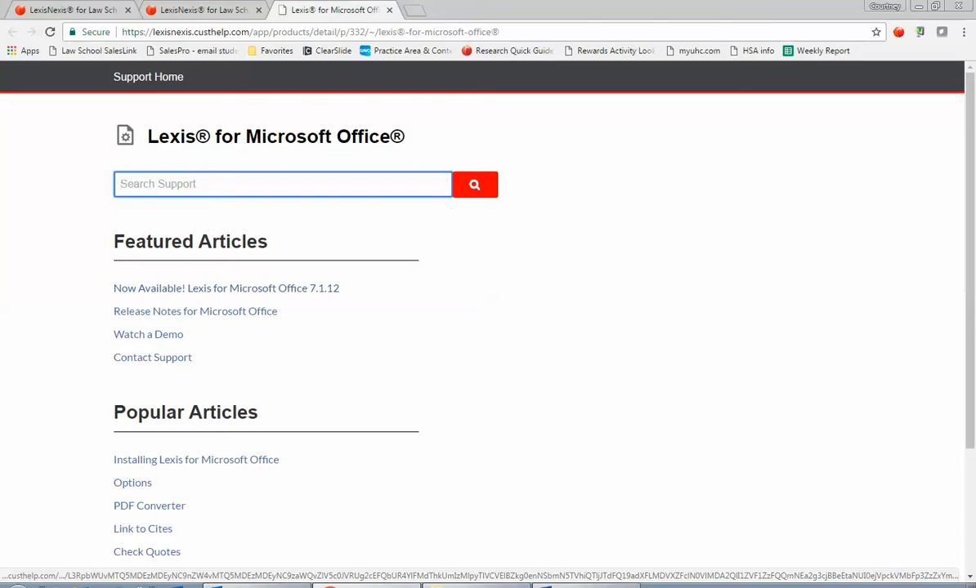
Switch to SampleBrief.docx in Word and open the Table of Authorities settings in the LexisNexis options
mouse_move(585, 586)
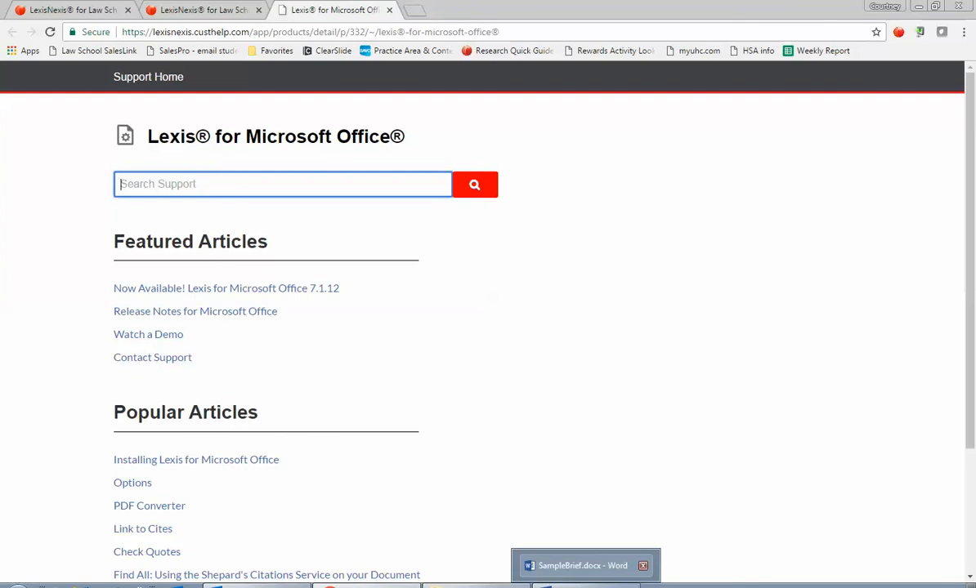
click(585, 586)
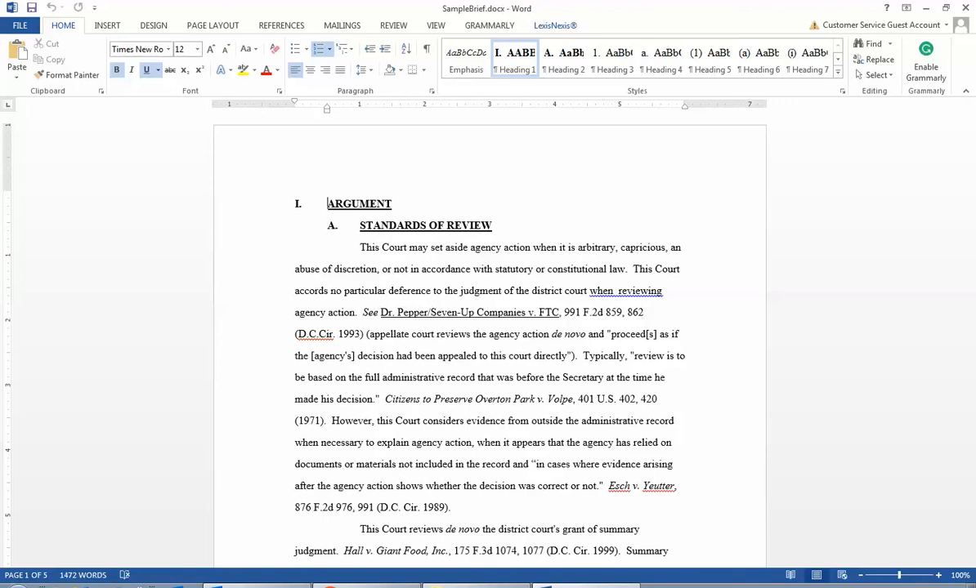
click(555, 25)
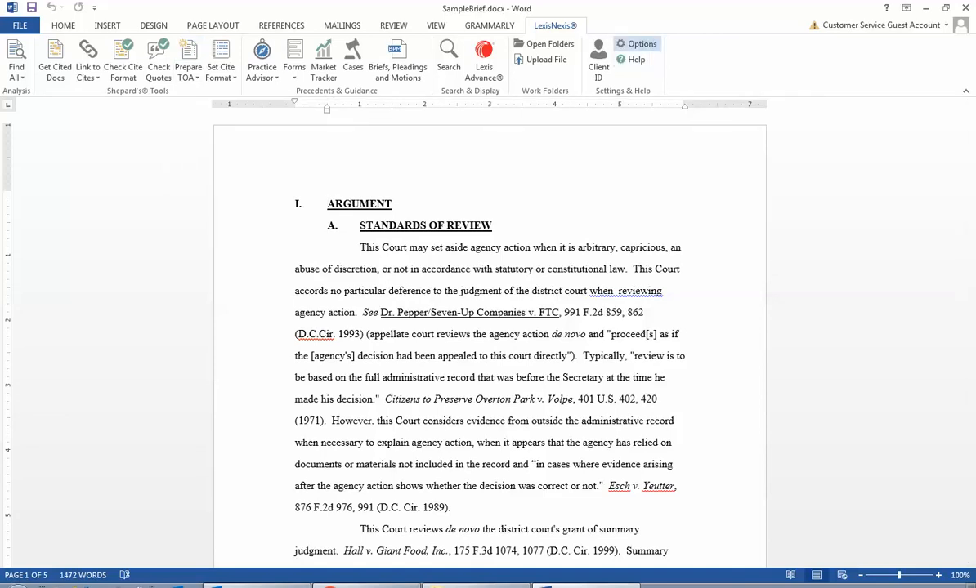
click(637, 45)
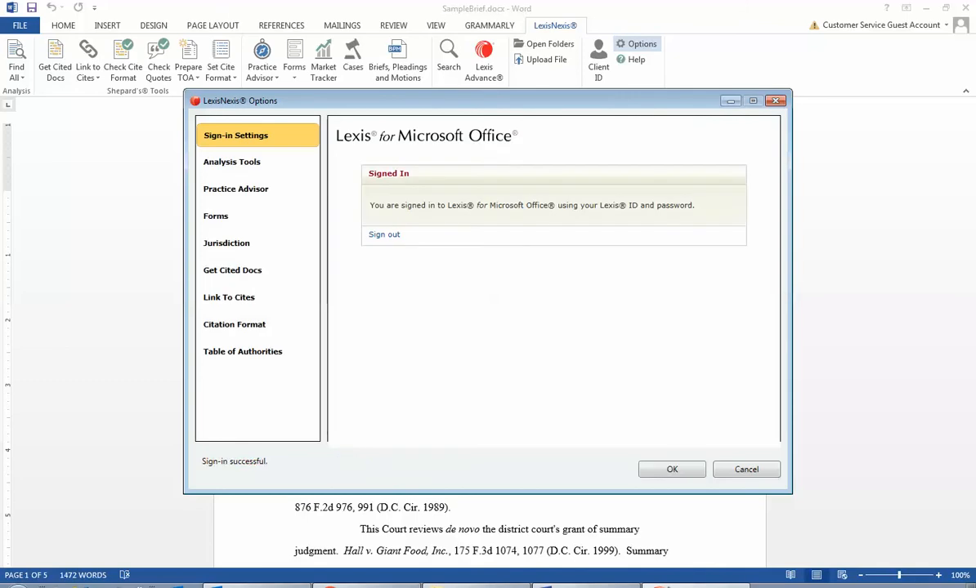
click(257, 352)
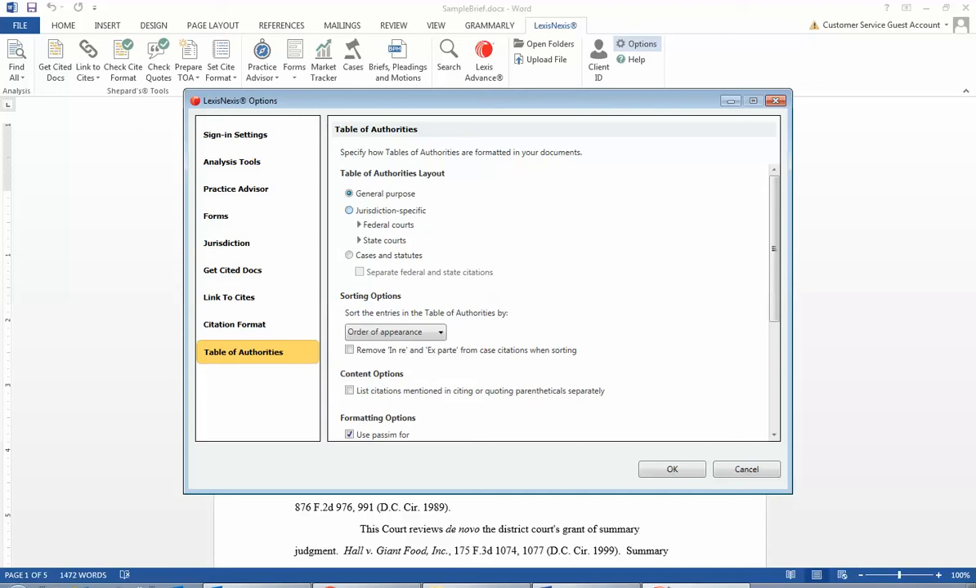
Try the jurisdiction-specific layout and the cases and statutes layout, and sort the table entries alphabetically
click(349, 210)
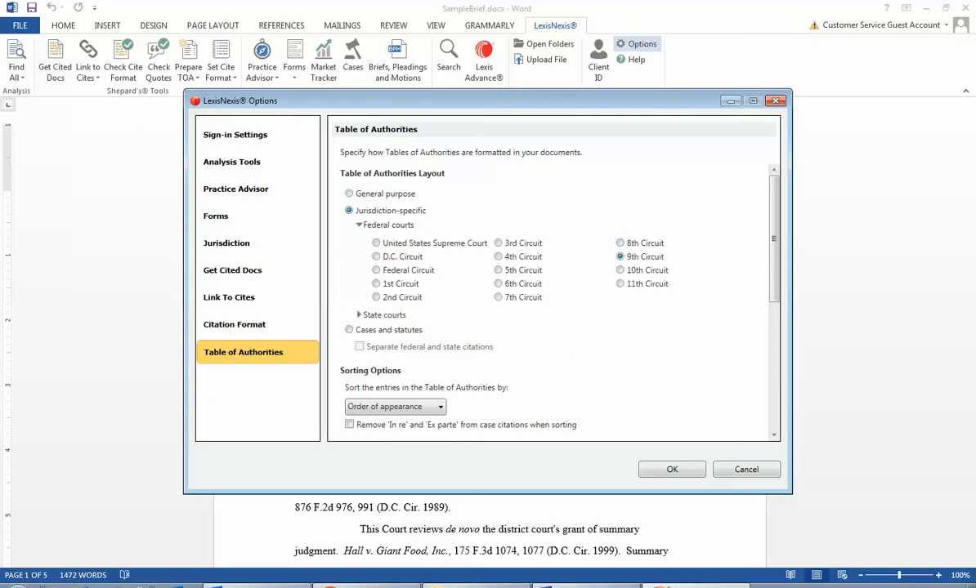
scroll(554, 278, down, 1)
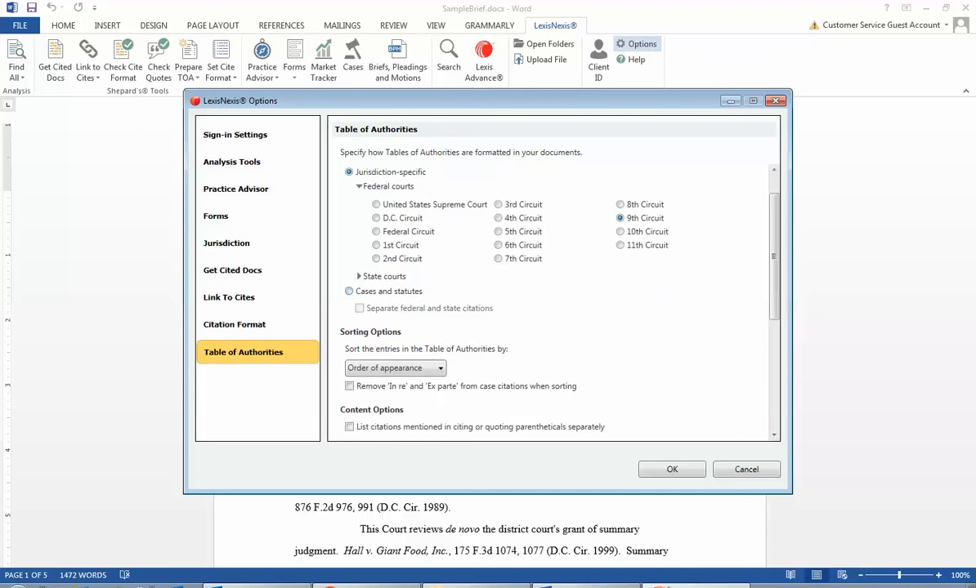
click(349, 292)
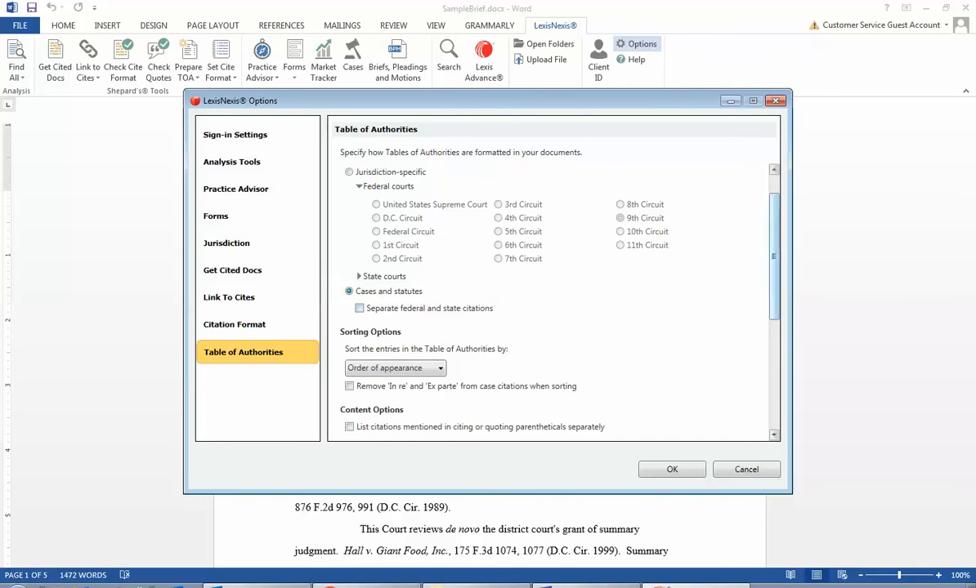
scroll(490, 303, down, 3)
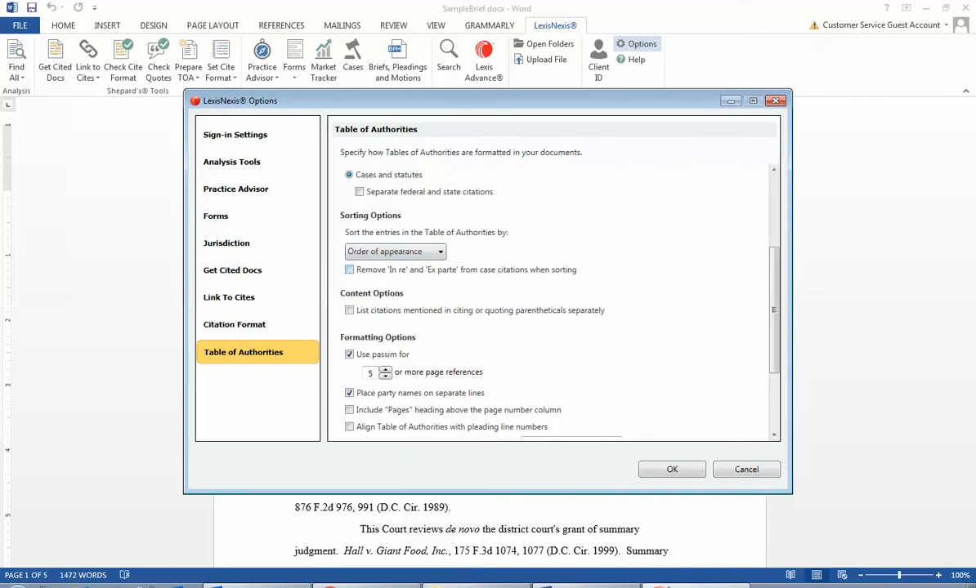
click(395, 251)
click(394, 278)
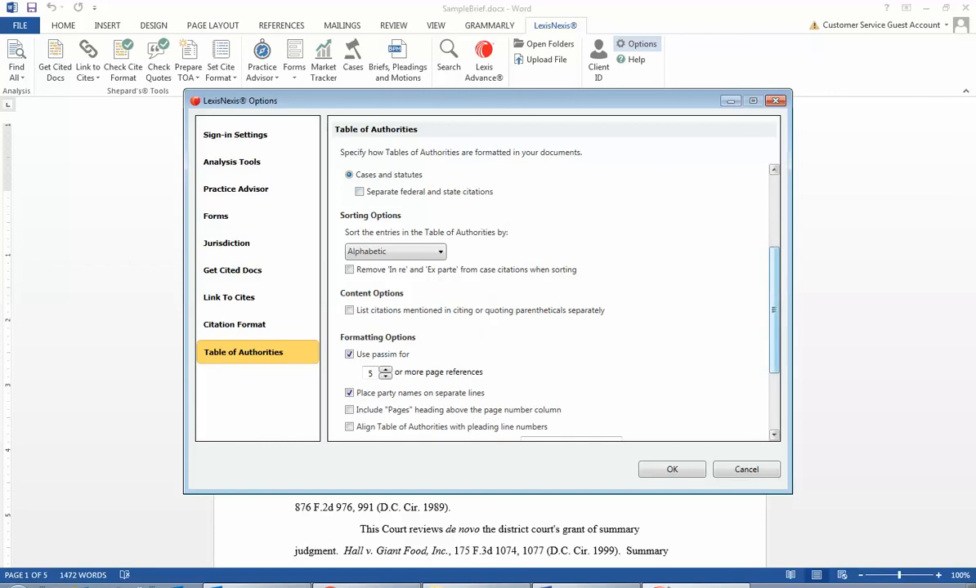
Set passim to be used for 8 or more page references, keeping Times New Roman for the overall table heading
scroll(547, 294, down, 5)
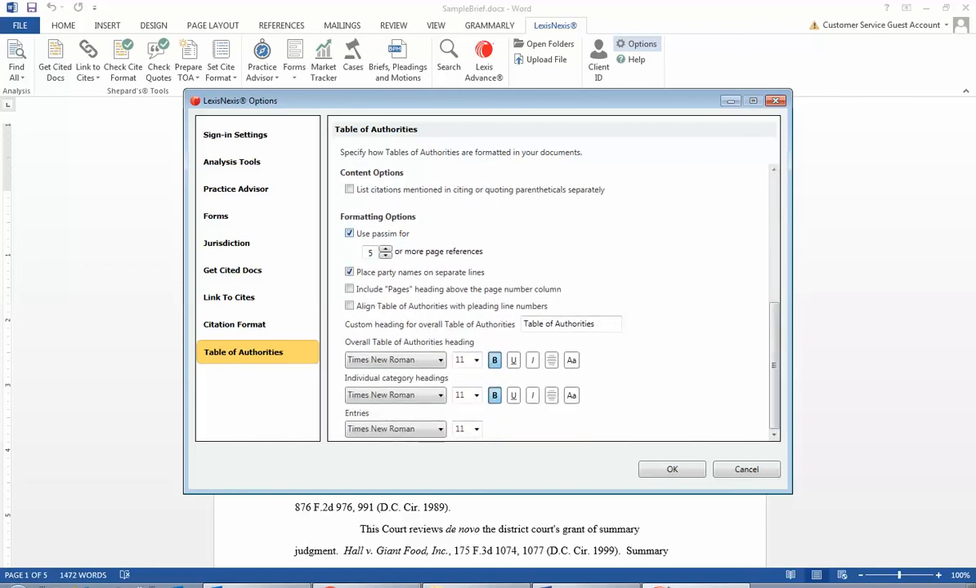
click(385, 248)
click(385, 249)
click(384, 249)
click(439, 361)
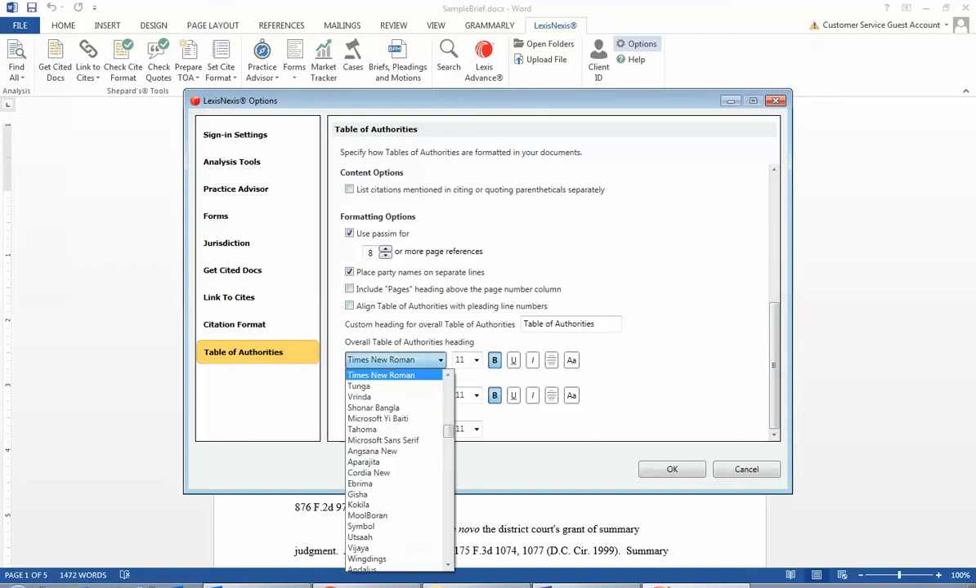
click(398, 374)
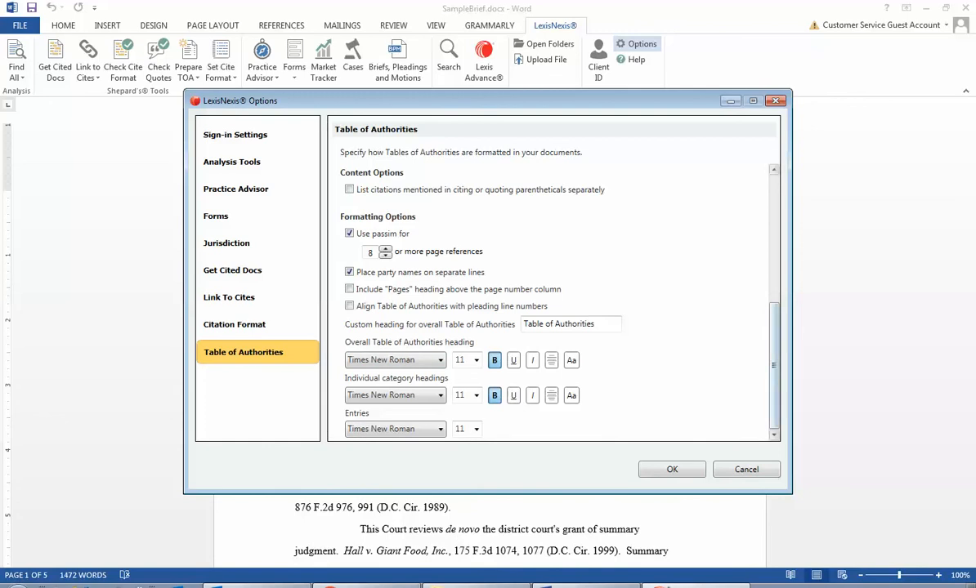
Apply the General purpose layout sorted by order of appearance, and prepare the Table of Authorities for the brief
scroll(554, 294, up, 6)
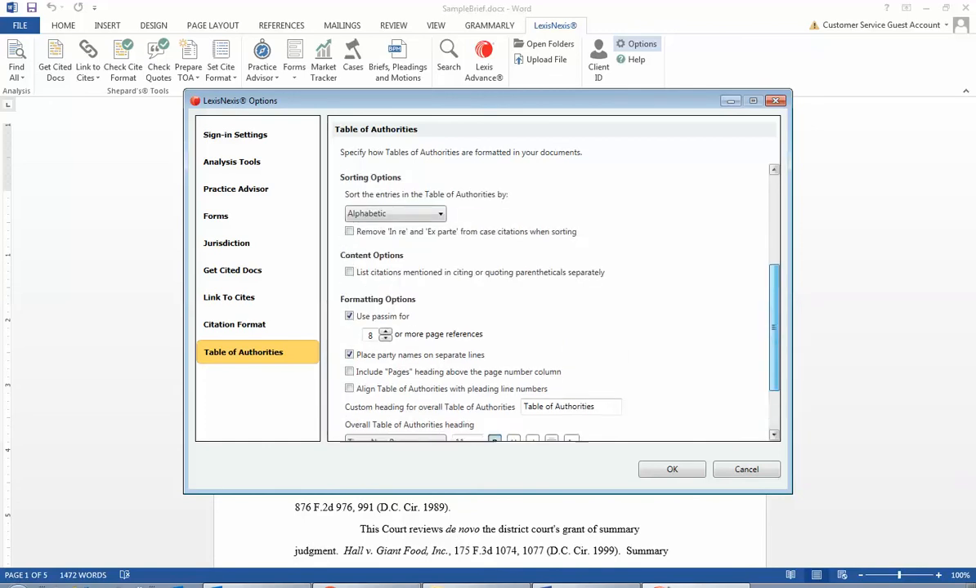
click(349, 194)
click(395, 407)
click(387, 422)
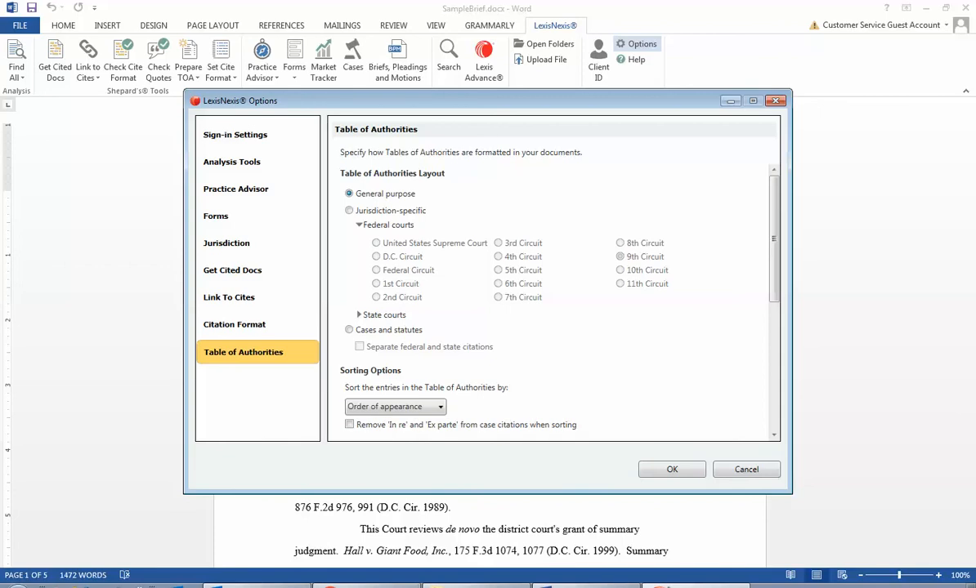
click(671, 470)
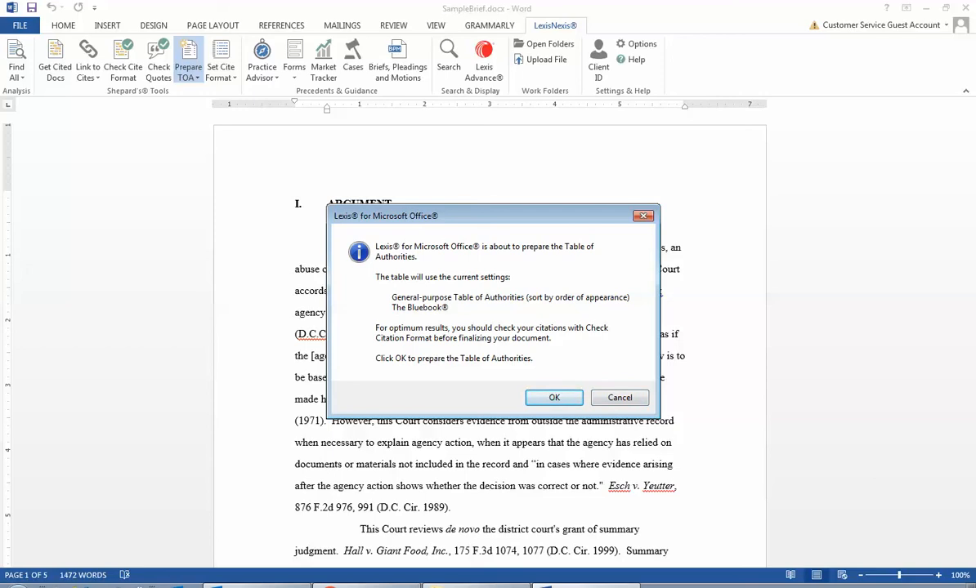
key(Return)
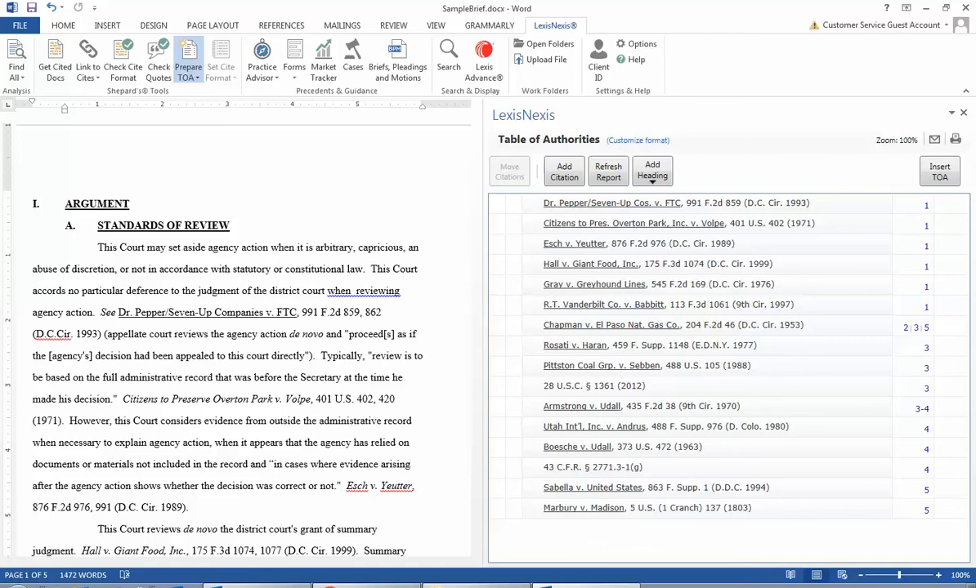
Use the listed page references to locate the Dr. Pepper/Seven-Up and Overton Park citations in the brief
click(926, 206)
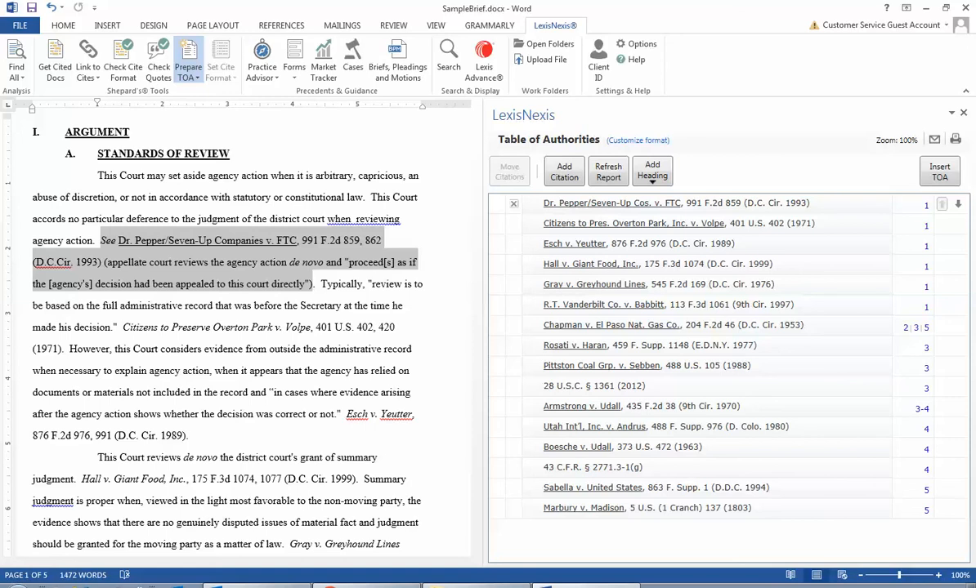
click(303, 349)
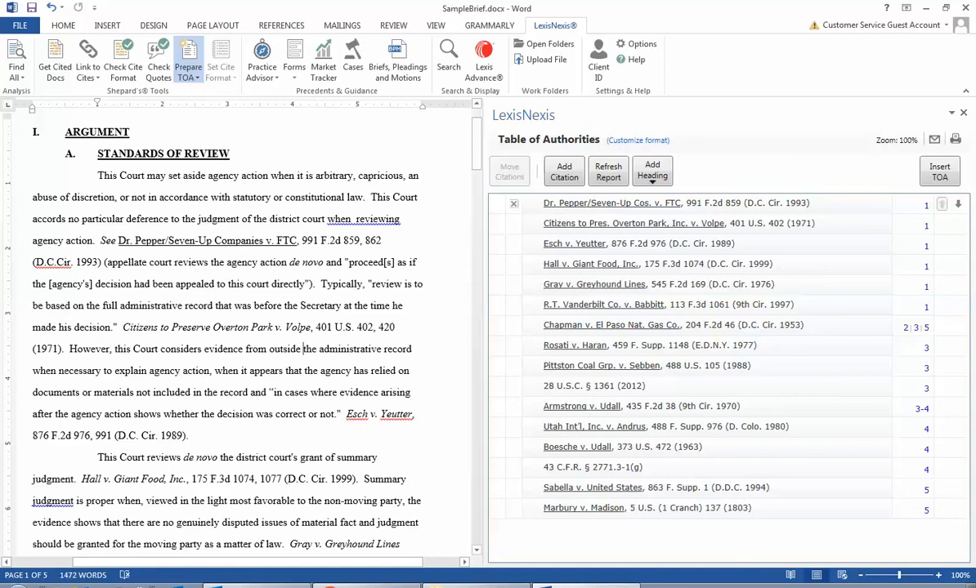
drag(346, 414, 412, 414)
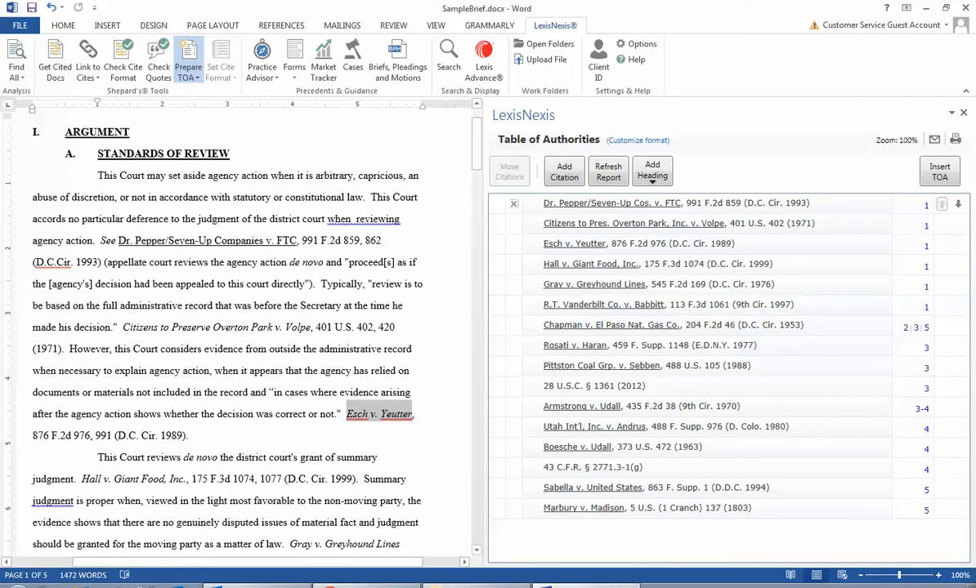
click(275, 349)
click(926, 206)
click(926, 226)
Add an empty unnumbered line above the ARGUMENT heading and insert the Table of Authorities there
click(36, 132)
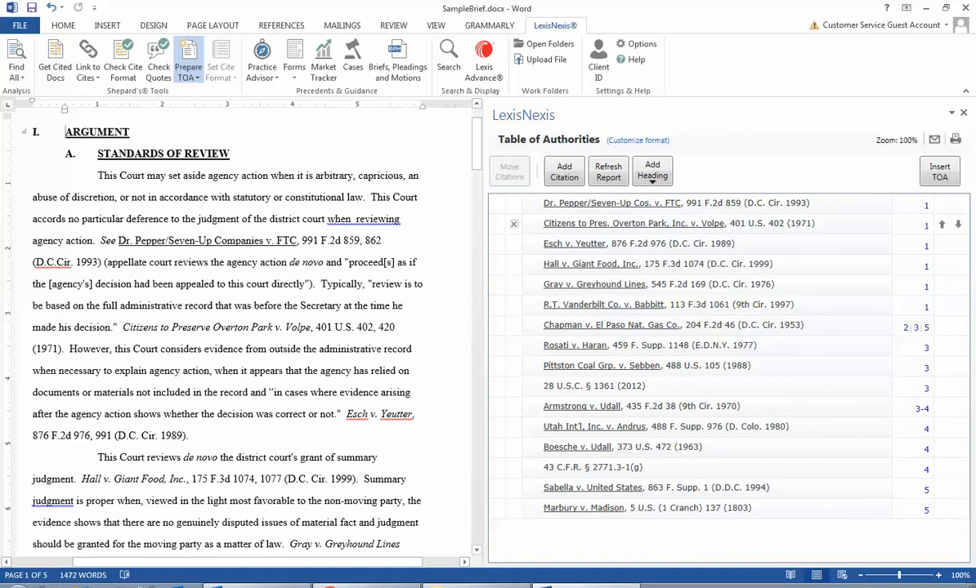
key(Return)
key(BackSpace)
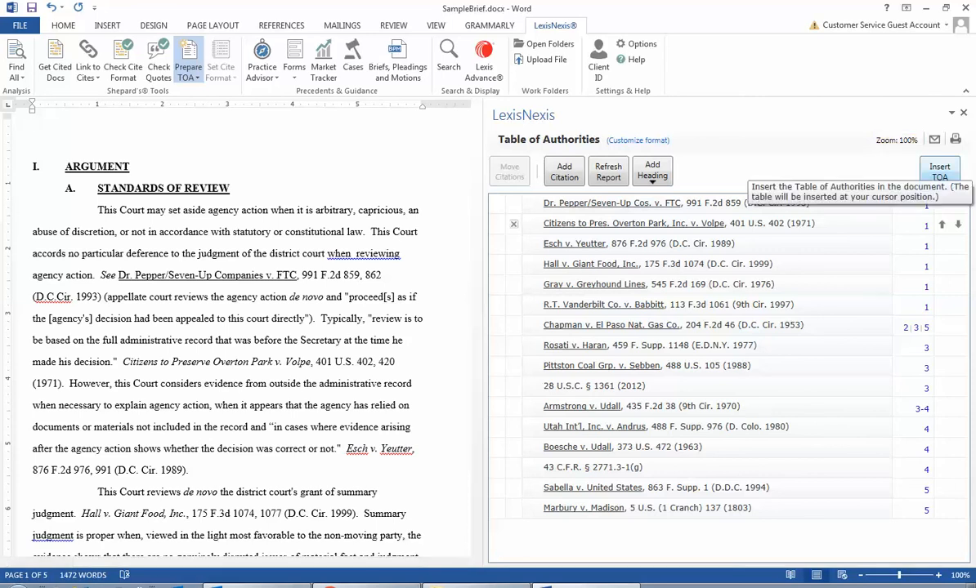
click(939, 171)
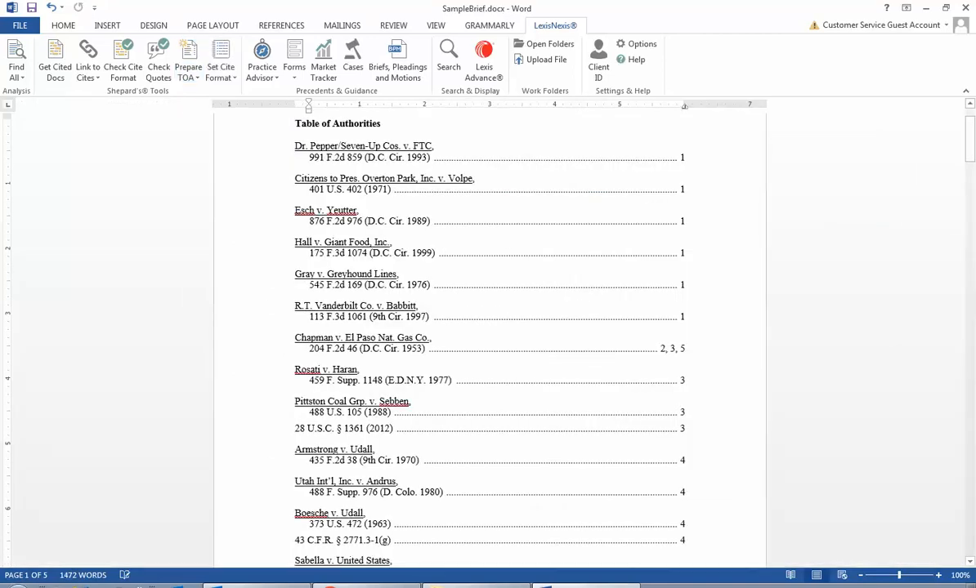
Review the entries, formatting and page numbers of the inserted Table of Authorities from beginning to end
drag(333, 254, 556, 333)
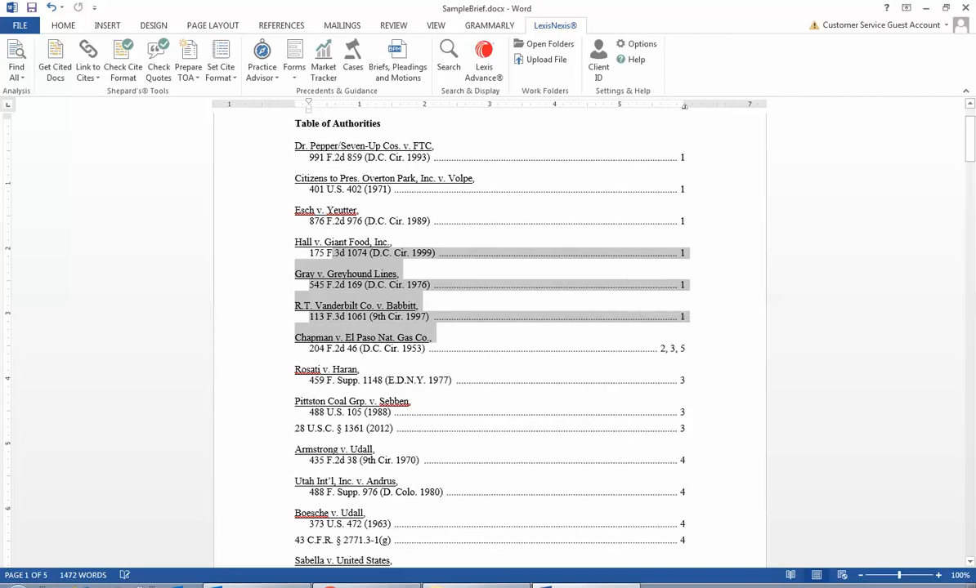
click(359, 210)
click(432, 337)
key(Down)
key(Down)
key(Down)
key(Down)
key(Down)
key(Down)
key(Down)
key(Down)
key(Down)
key(Down)
key(Down)
key(Down)
key(Down)
key(Down)
key(Down)
key(Down)
key(Down)
key(Down)
key(Down)
key(Down)
key(Up)
key(Up)
key(Up)
key(Up)
key(Up)
key(Up)
key(Up)
key(Up)
key(Up)
key(Up)
key(Up)
key(Up)
key(Up)
key(Up)
key(Up)
key(Up)
key(Up)
key(Up)
key(Up)
key(Up)
key(Up)
key(Up)
key(Up)
key(Up)
key(Up)
key(Up)
key(Up)
key(Up)
key(Up)
key(Up)
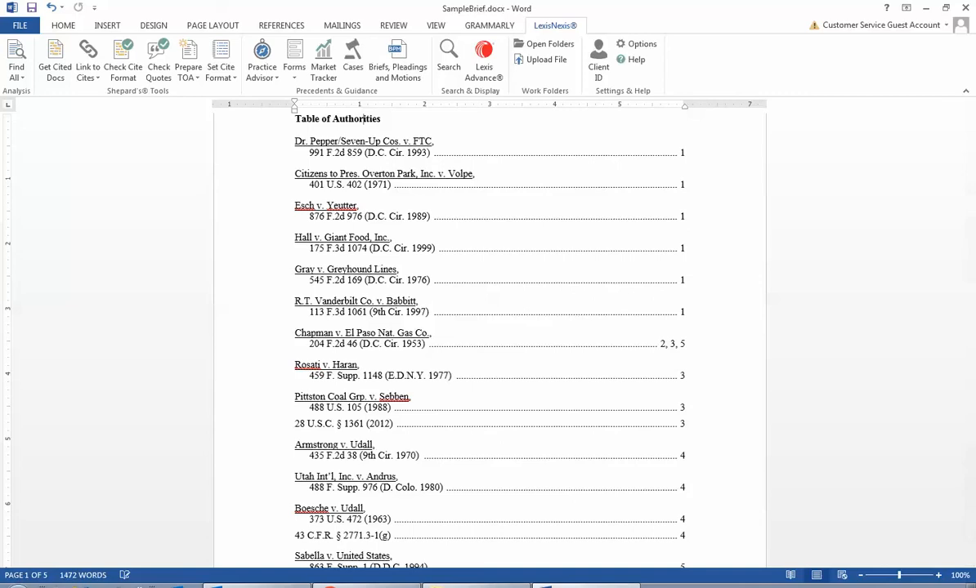
click(873, 587)
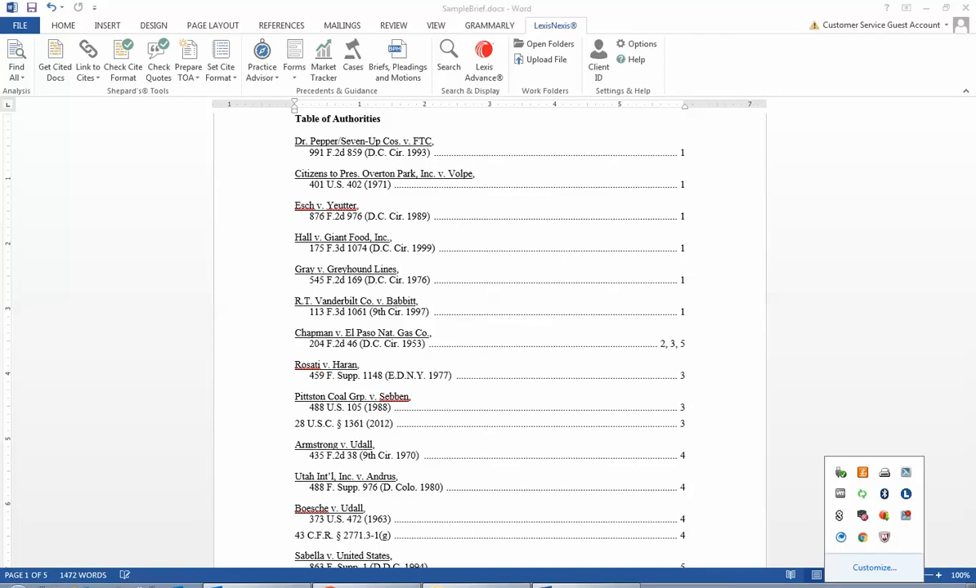